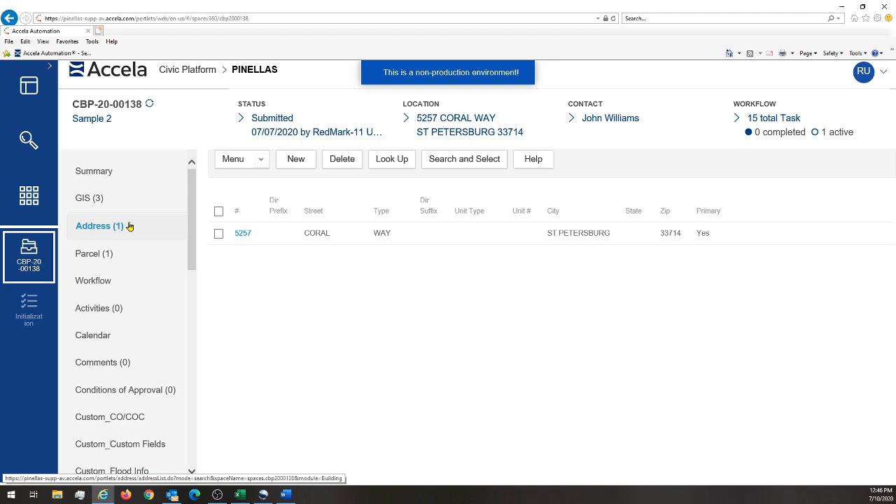
- In the record's Address section, search the reference addresses using the existing address's street number
click(130, 226)
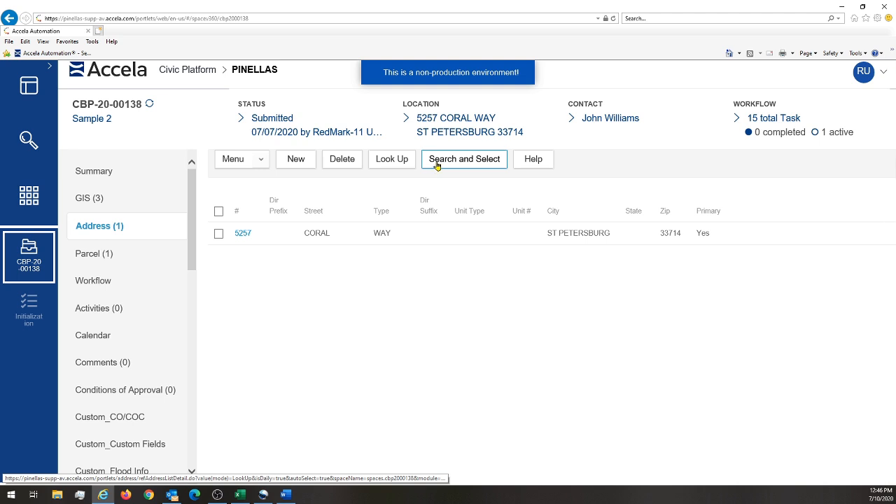
mouse_move(431, 145)
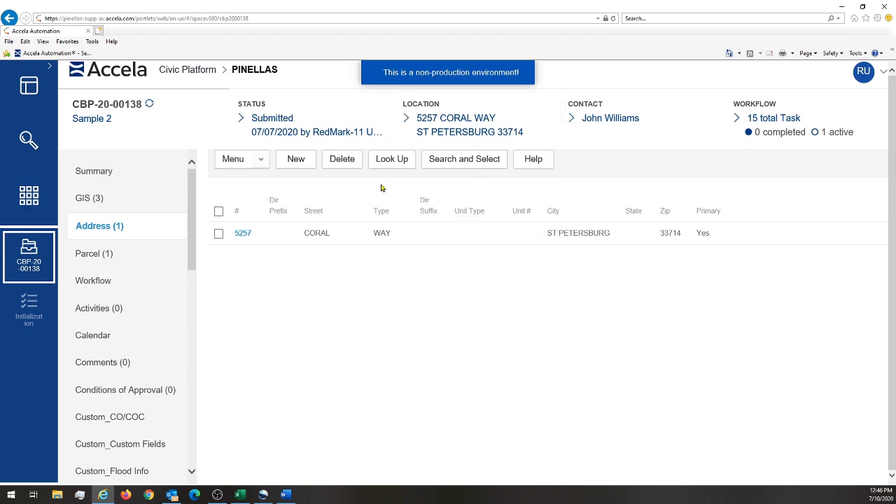
click(436, 167)
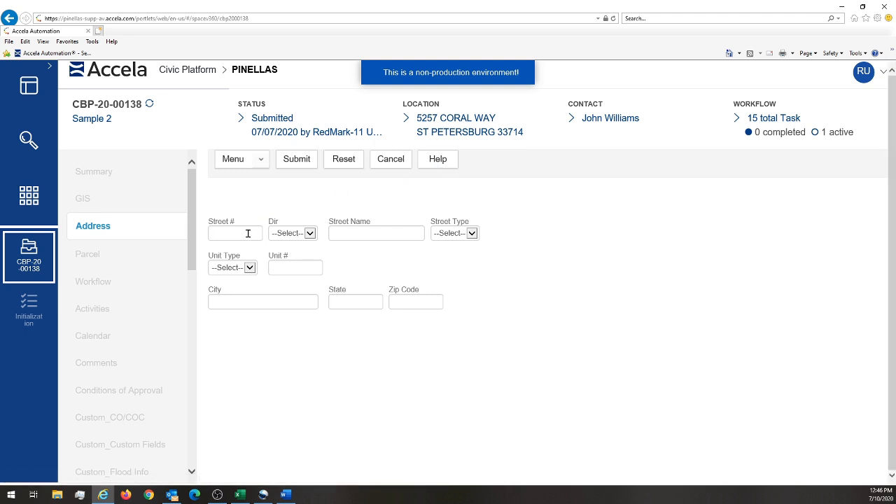
text(5257)
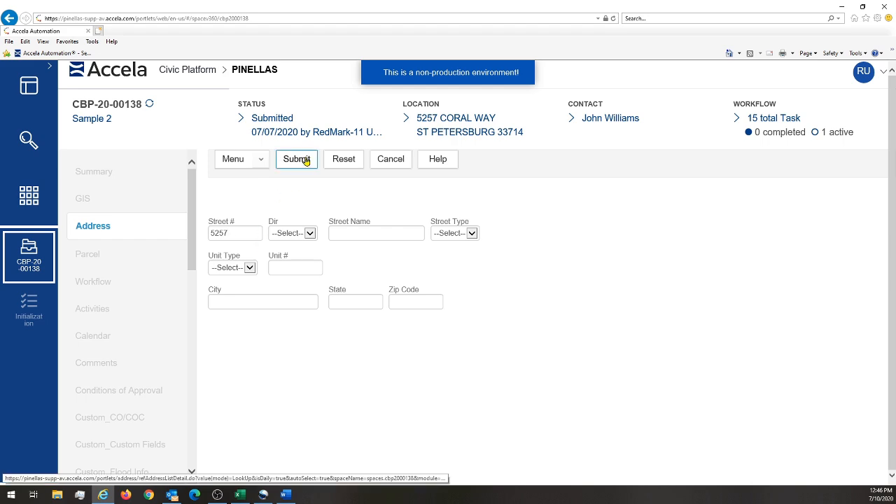
click(306, 161)
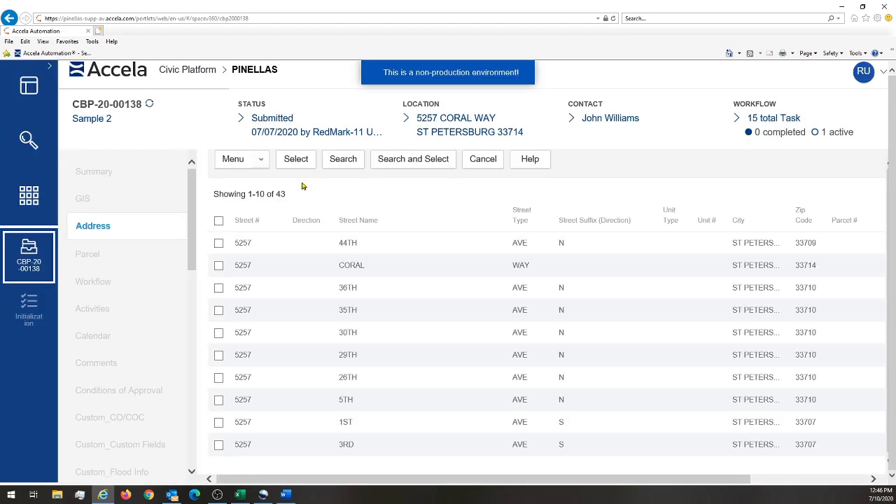
- Add the first matching address in the list to the record along with all its related parcel and owner data
click(218, 243)
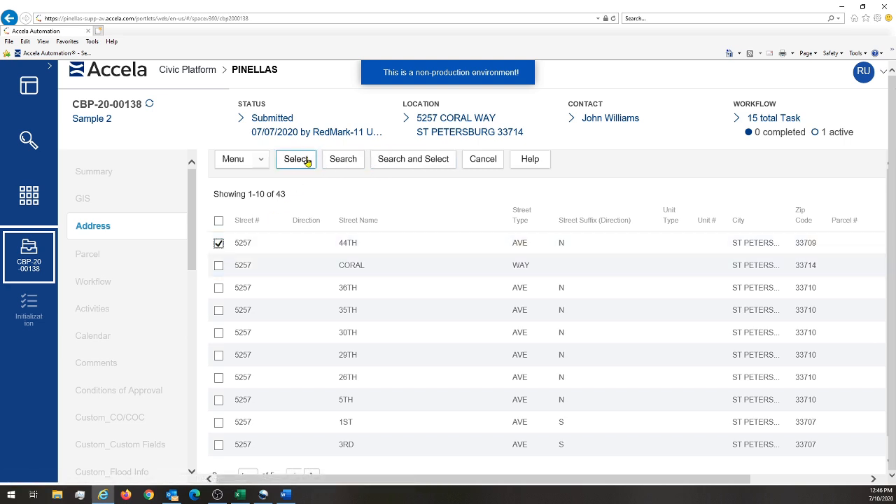
click(306, 162)
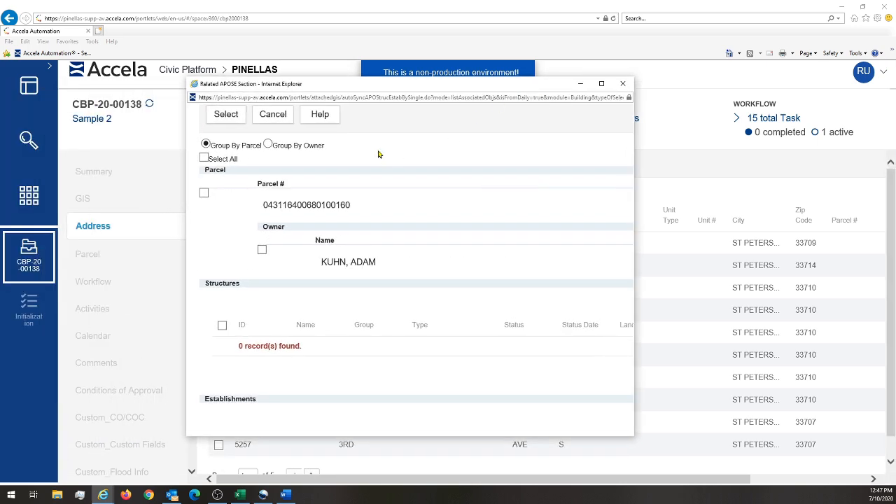
click(203, 158)
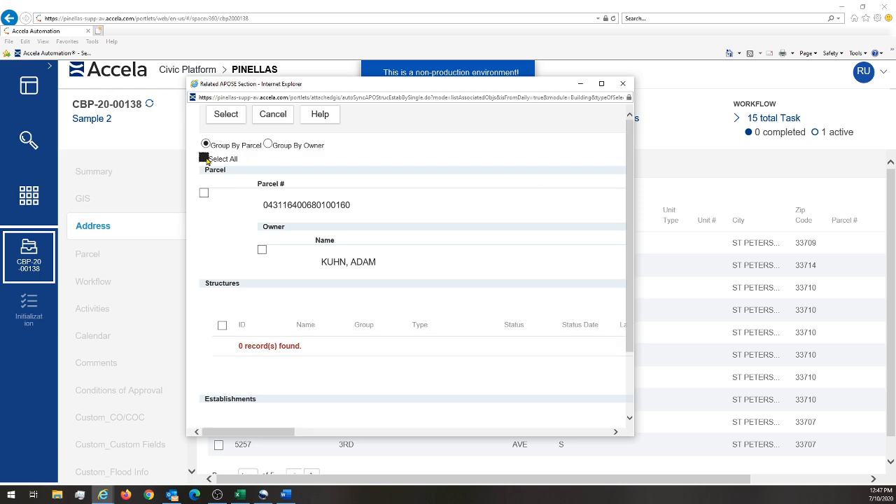
click(224, 114)
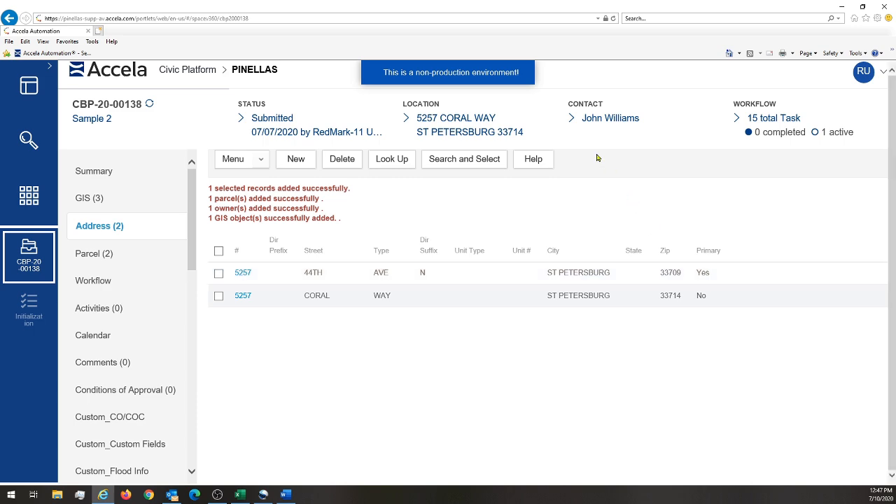
- In the record's custom fields, set the number of stories to 1 and dwelling units to 4, and save
click(527, 137)
scroll(154, 263, down, 5)
scroll(155, 264, down, 2)
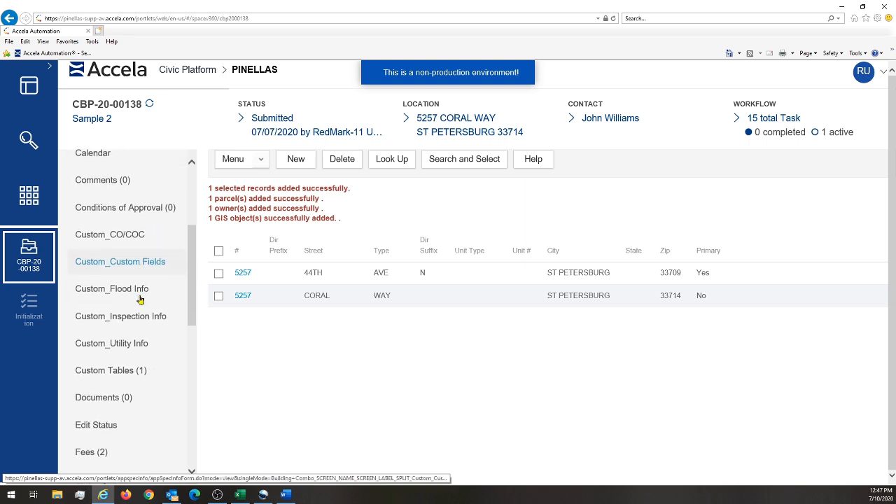
click(152, 246)
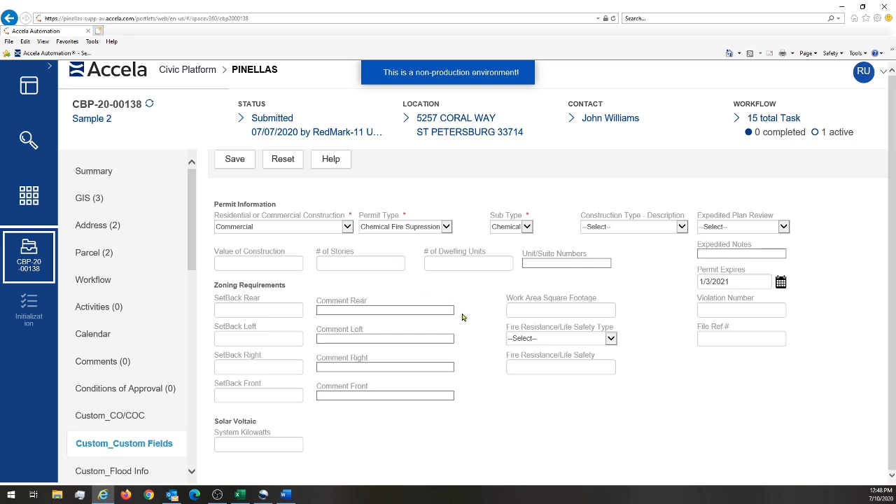
text(1)
click(476, 267)
text(4)
click(253, 166)
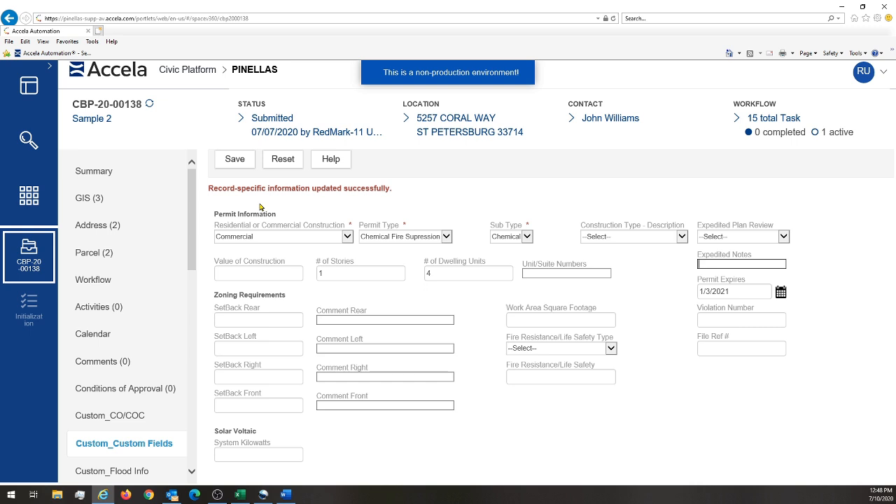
- Open the record's custom tables and add a blank row to the OCCUPANCY table
scroll(154, 291, down, 4)
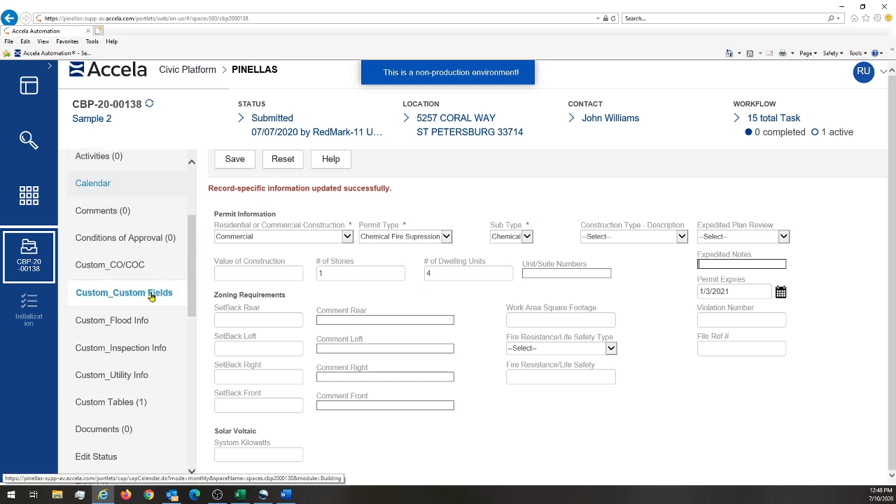
scroll(151, 297, down, 2)
click(159, 357)
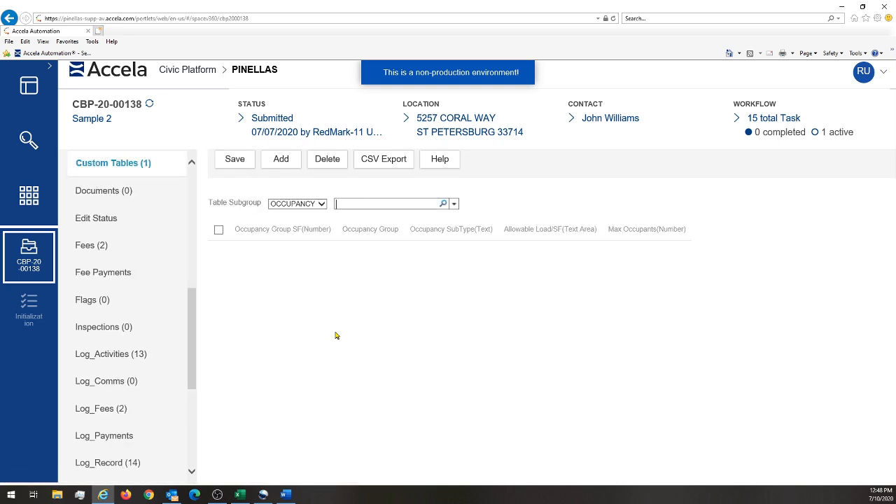
click(289, 166)
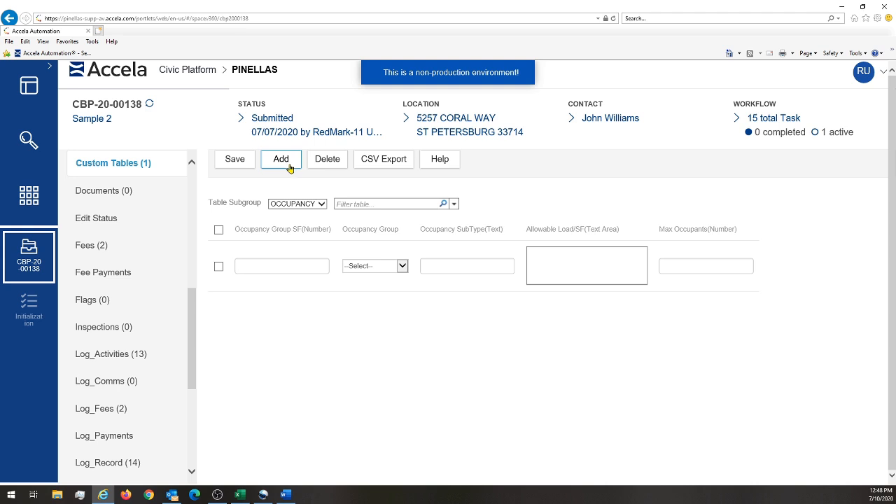
- Add a second blank row to the OCCUPANCY table and delete it
click(289, 168)
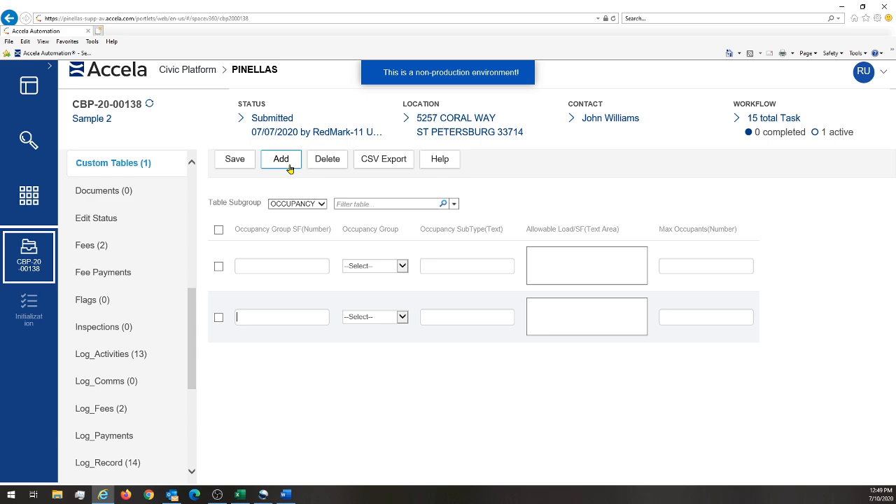
click(219, 318)
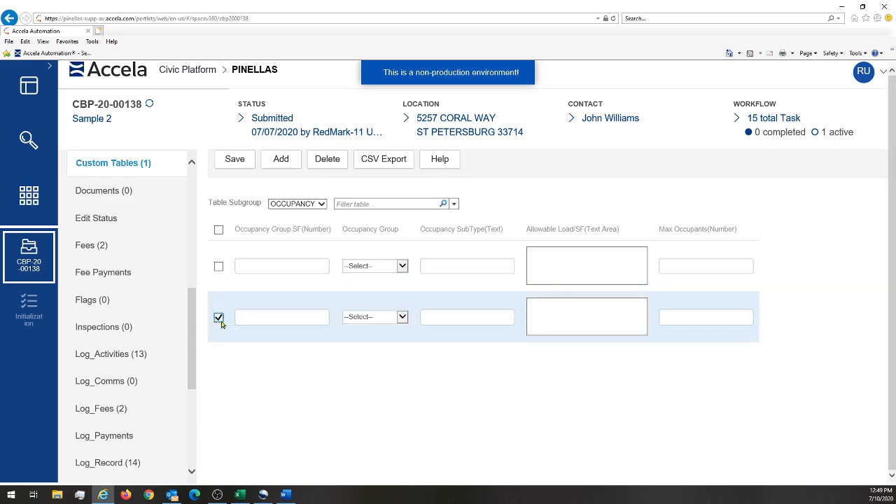
click(326, 165)
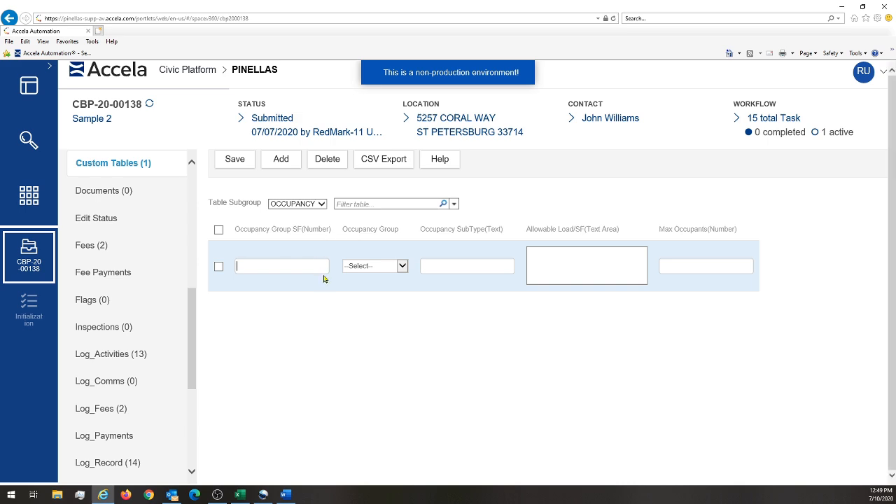
- Set the row's occupancy group to A-3 Assembly and save the table
click(402, 266)
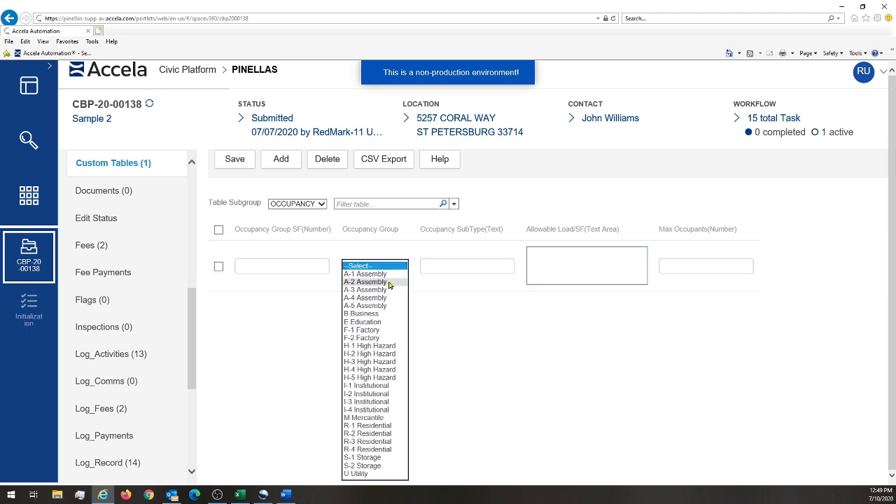
click(385, 290)
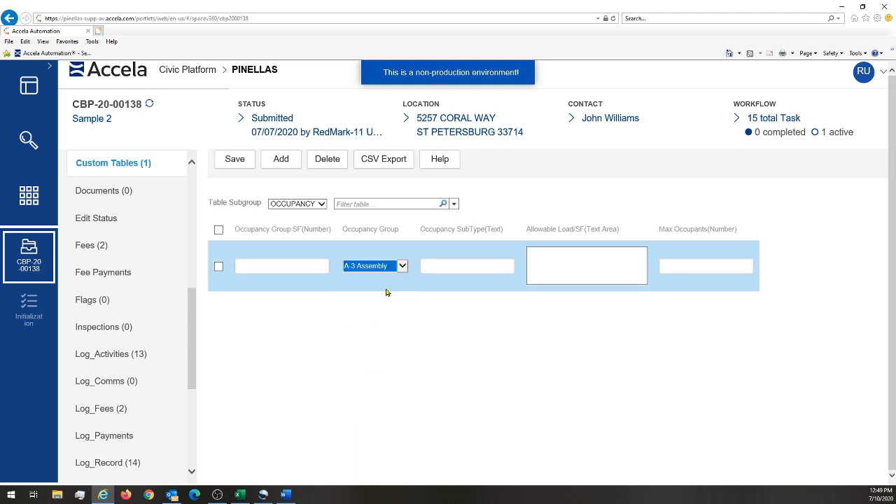
click(246, 165)
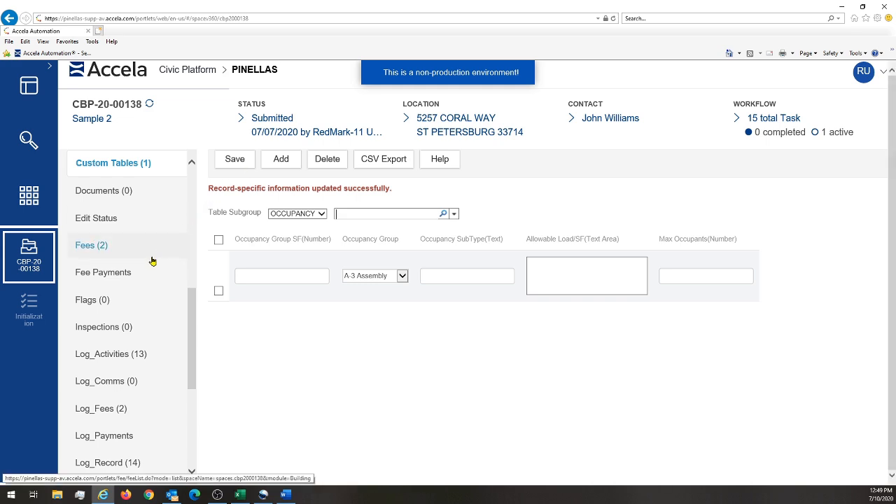
- Start a new attachment in the record's Documents section and upload BPT_Report_Datasheet.pdf from the Redmark BPTv10 folder
click(100, 199)
click(100, 199)
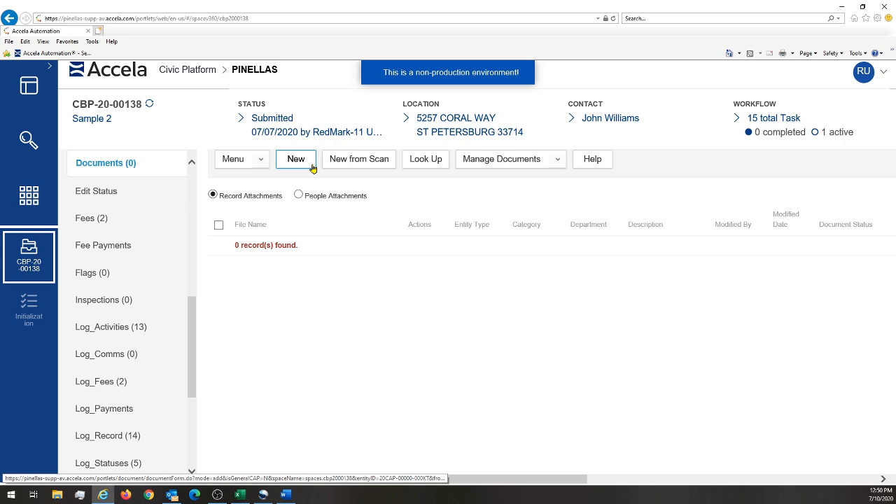
click(296, 159)
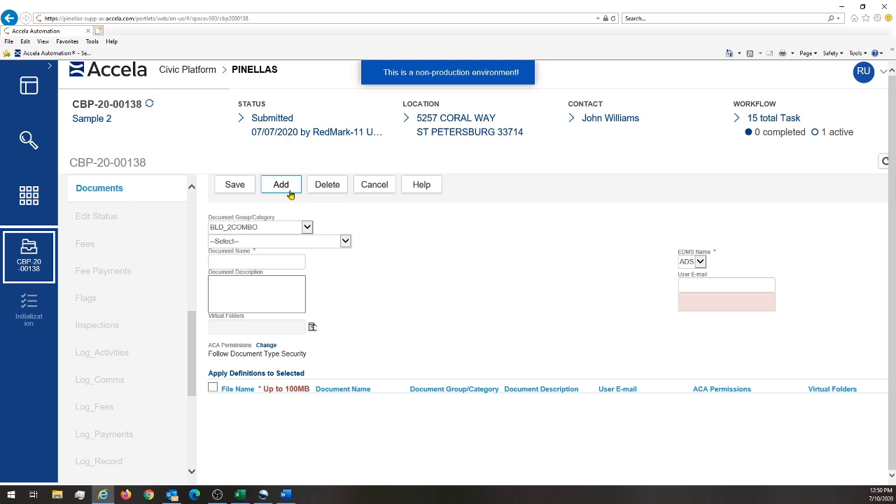
click(282, 185)
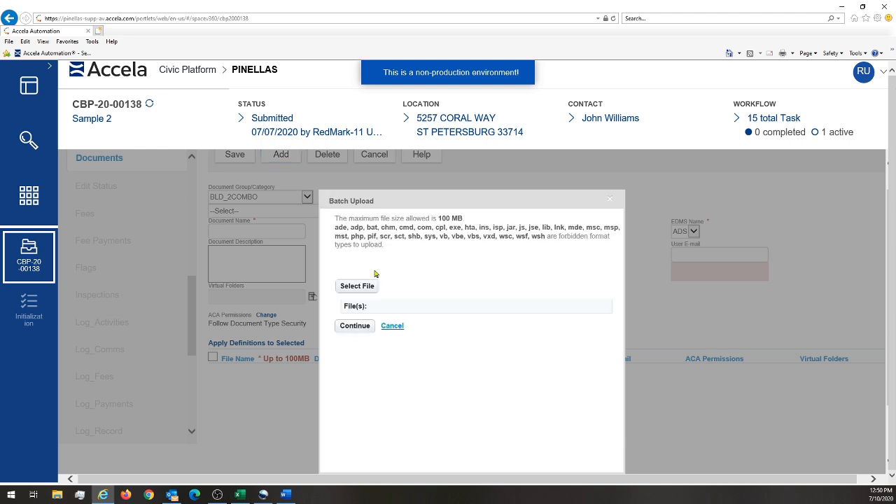
click(366, 285)
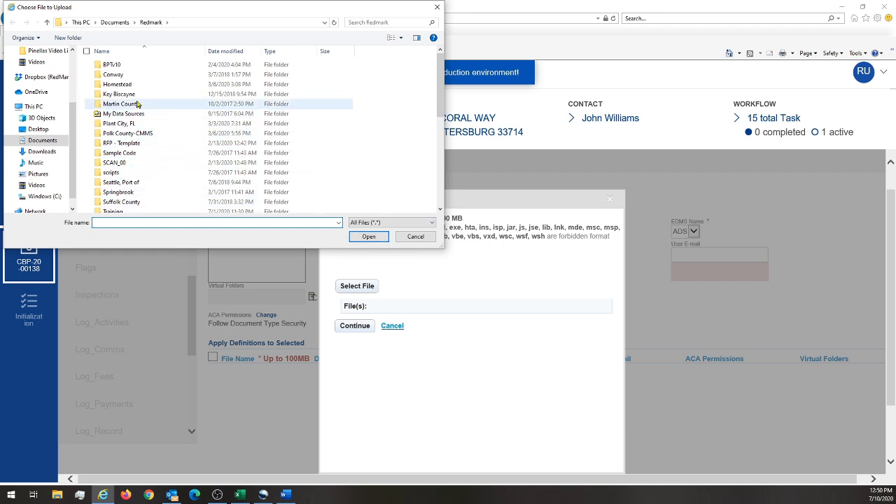
double_click(124, 66)
click(139, 87)
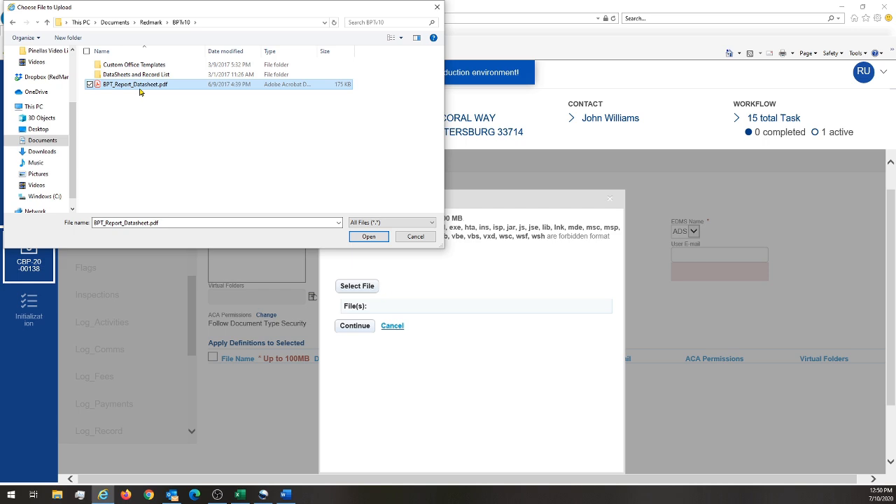
click(366, 238)
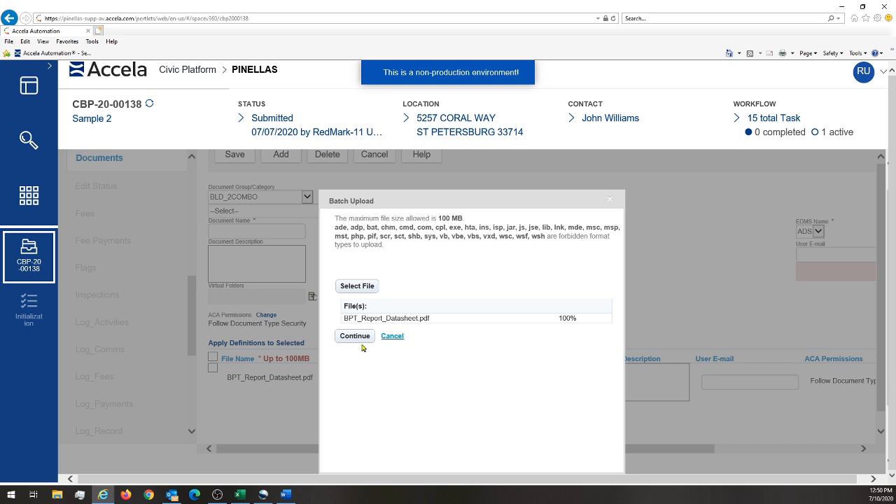
click(362, 342)
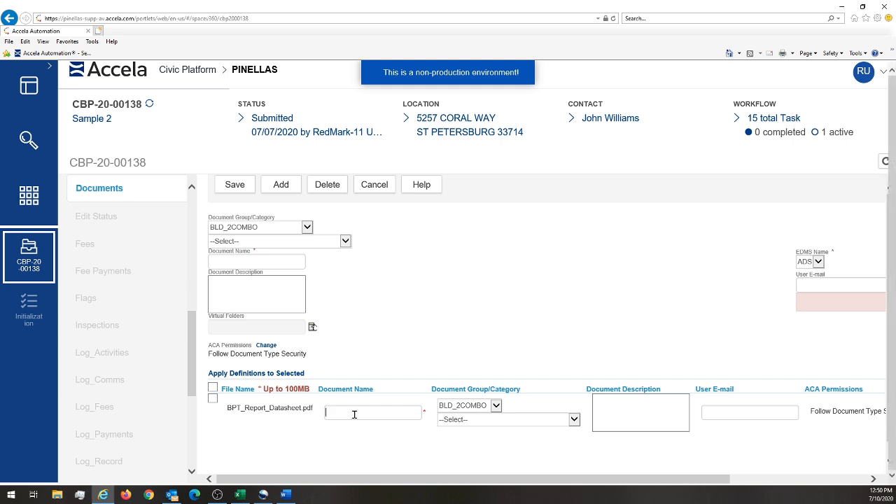
- Name the uploaded file Document and cancel the new attachment
text(Document)
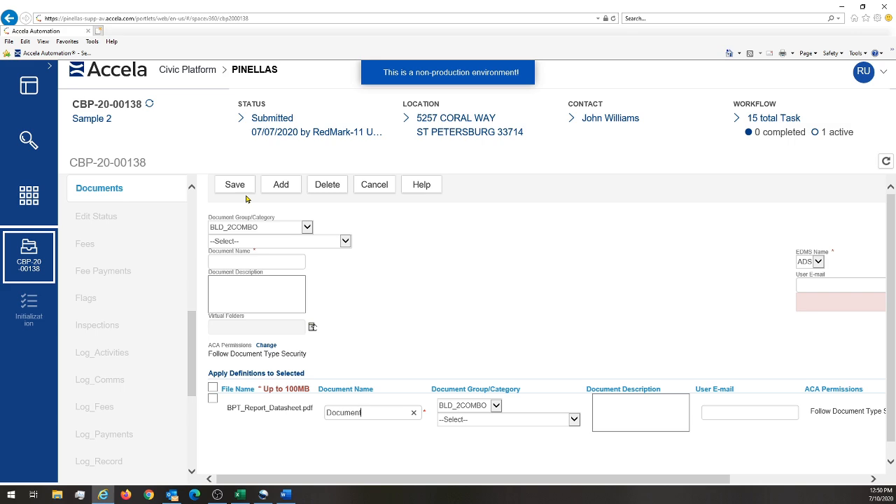
click(375, 194)
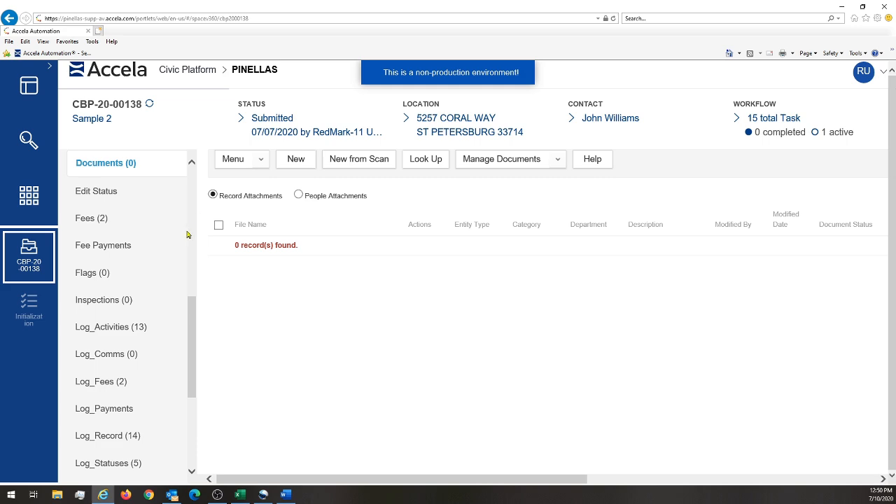
- Open the record's activity log
scroll(191, 232, down, 3)
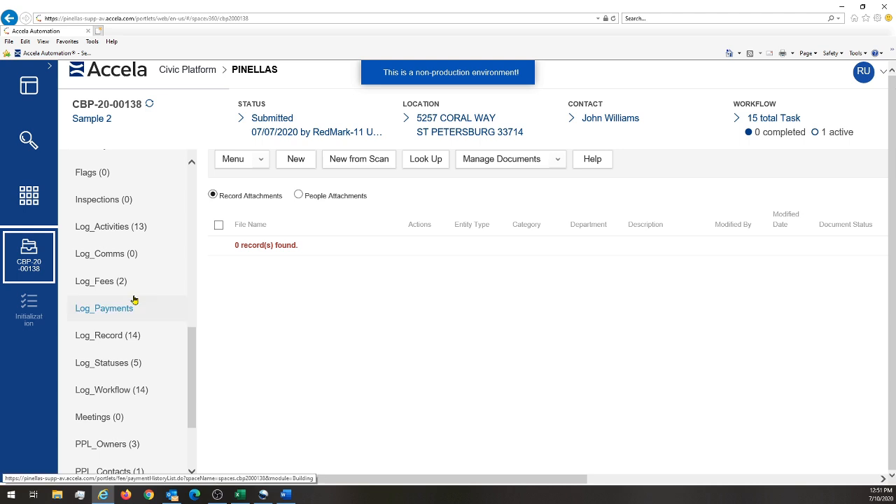
scroll(161, 303, down, 1)
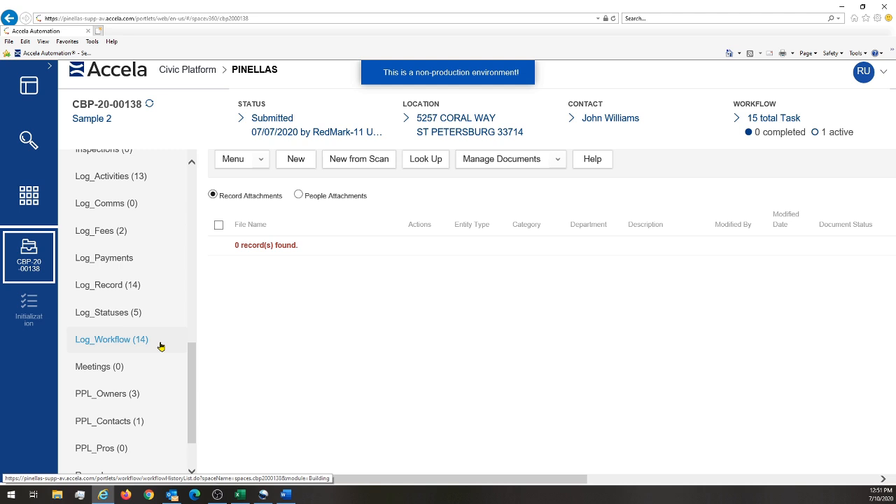
click(135, 174)
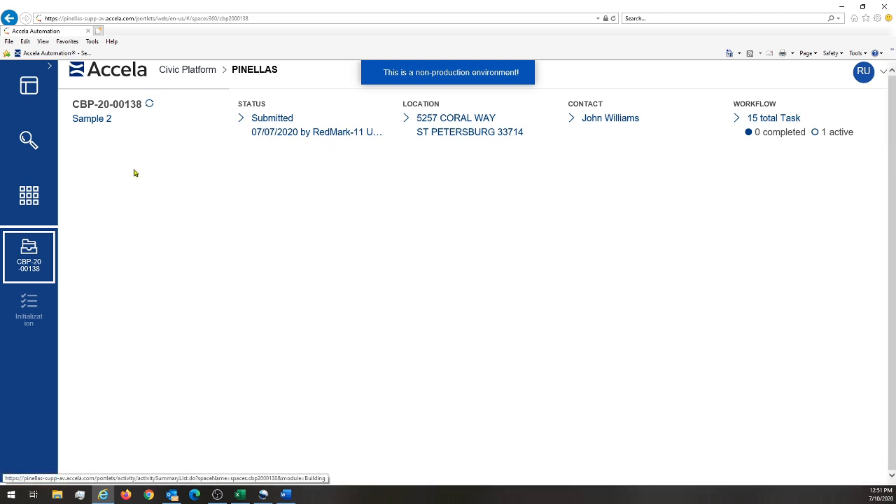